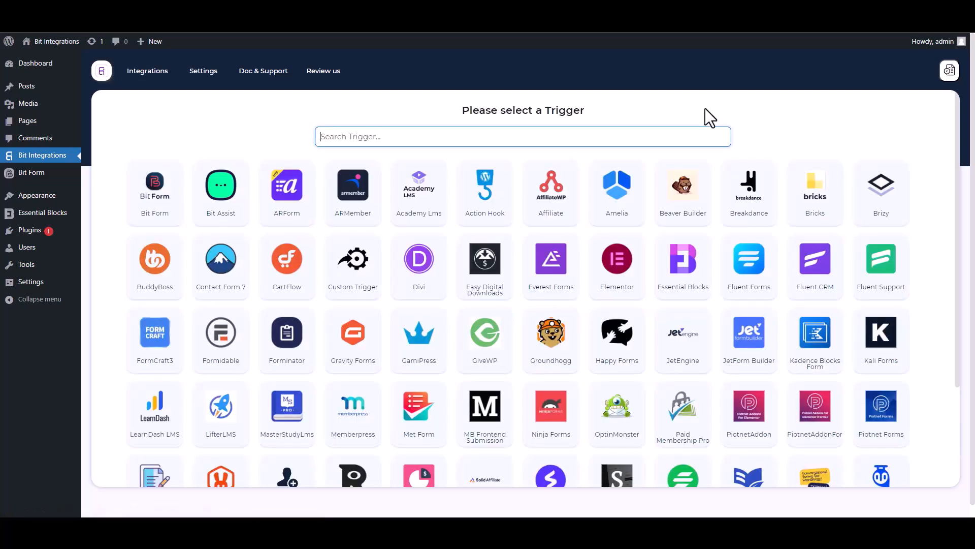
Choose Essential Blocks as the trigger (searching 'ess') and start fetching its form submission data.
text(ess)
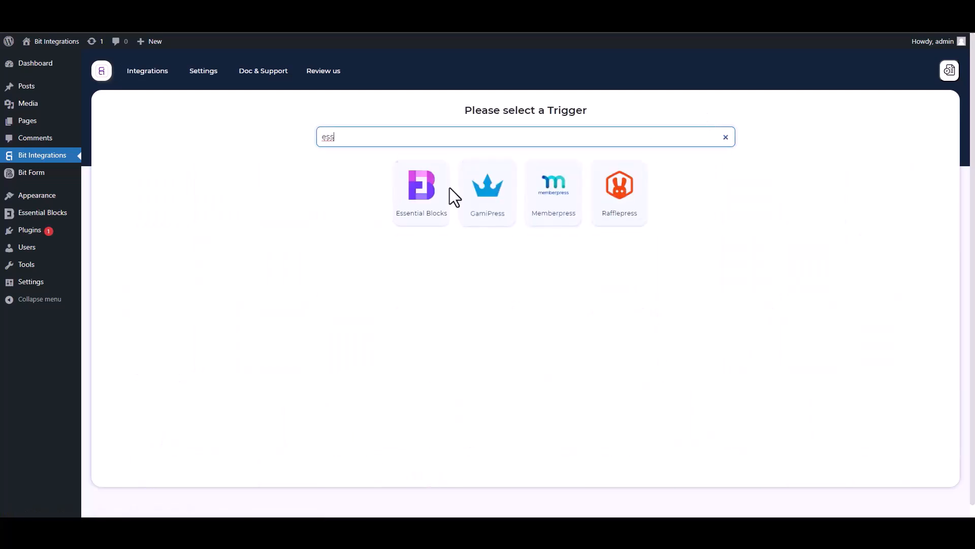
click(417, 224)
click(523, 237)
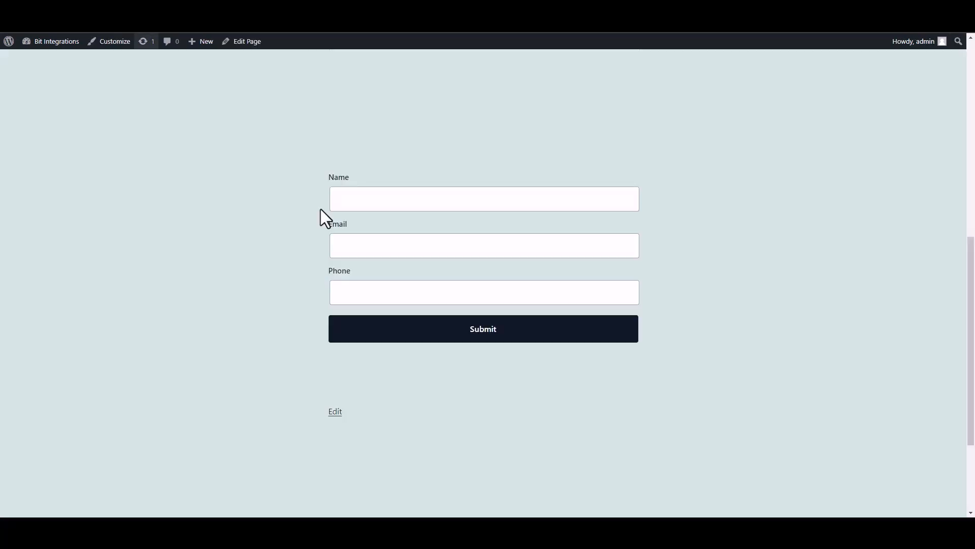
Fill in a test name, email and phone number on the front-end form and submit it.
click(418, 206)
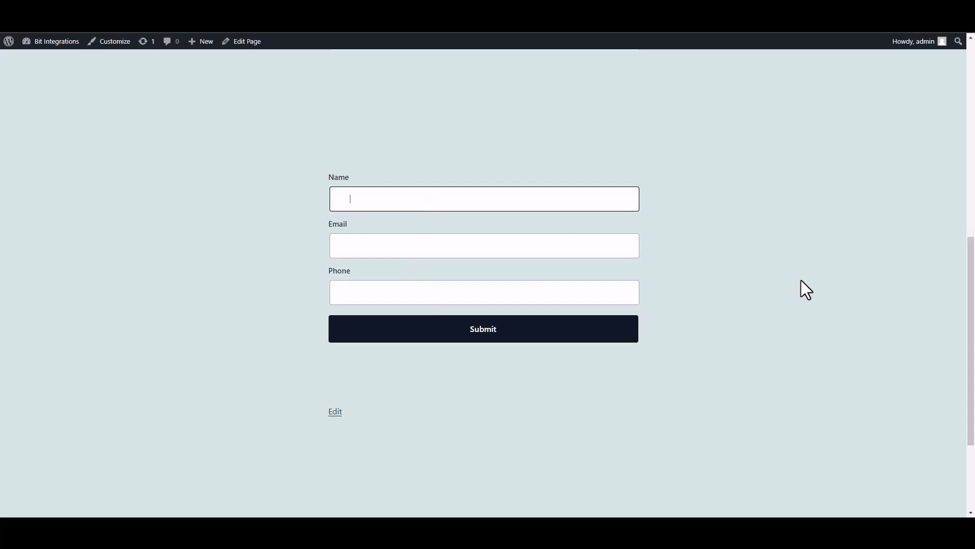
click(583, 249)
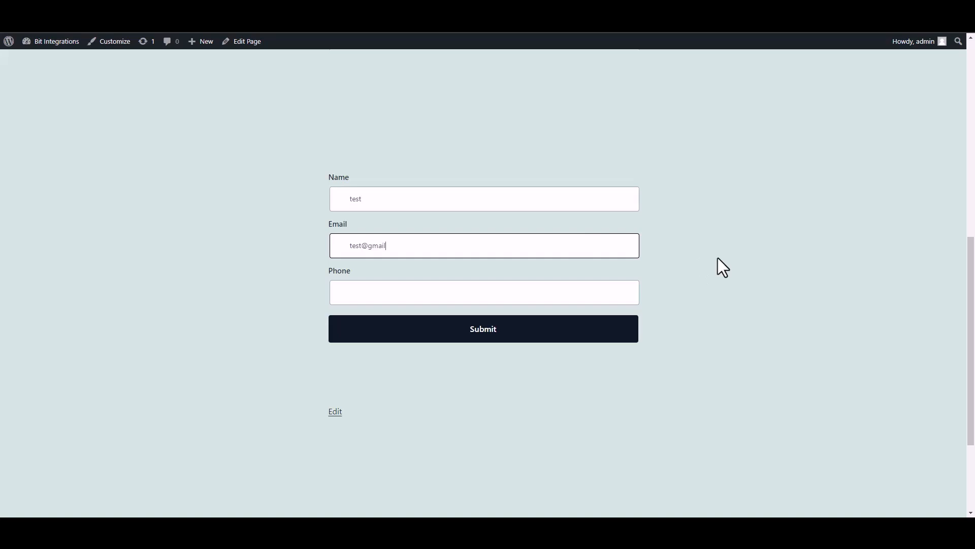
click(585, 297)
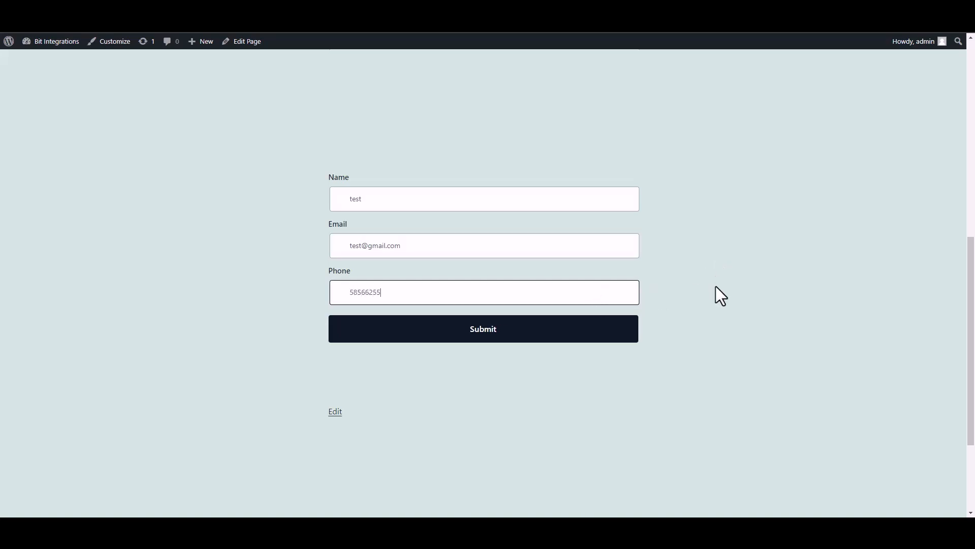
click(624, 331)
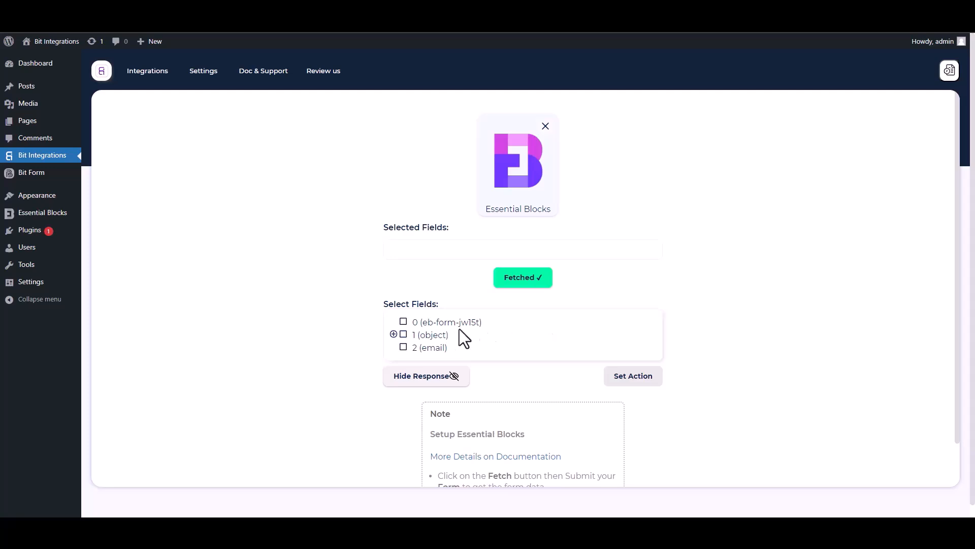
Select field 0 and the object's Name, Email and Phone fields from the fetched response.
drag(493, 326, 408, 324)
click(404, 322)
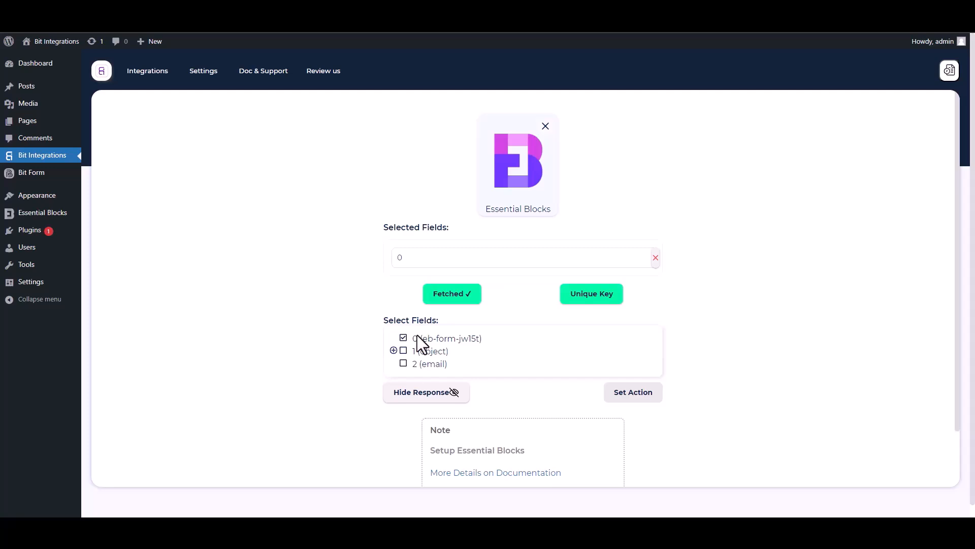
click(394, 350)
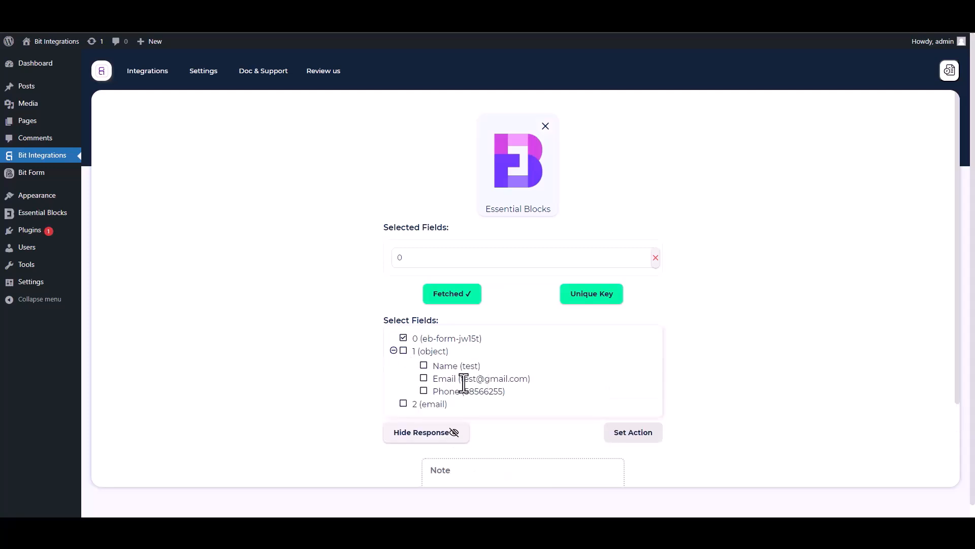
click(424, 366)
click(424, 404)
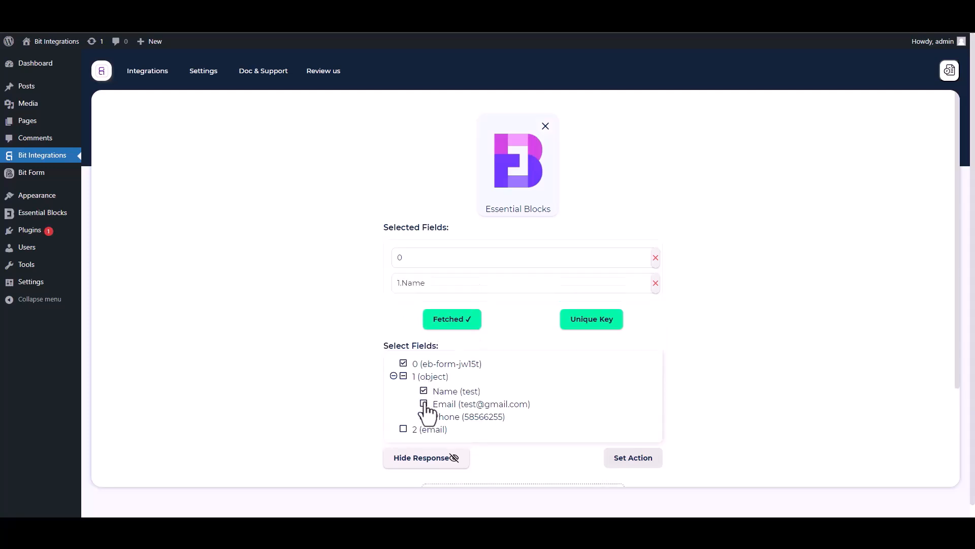
click(425, 442)
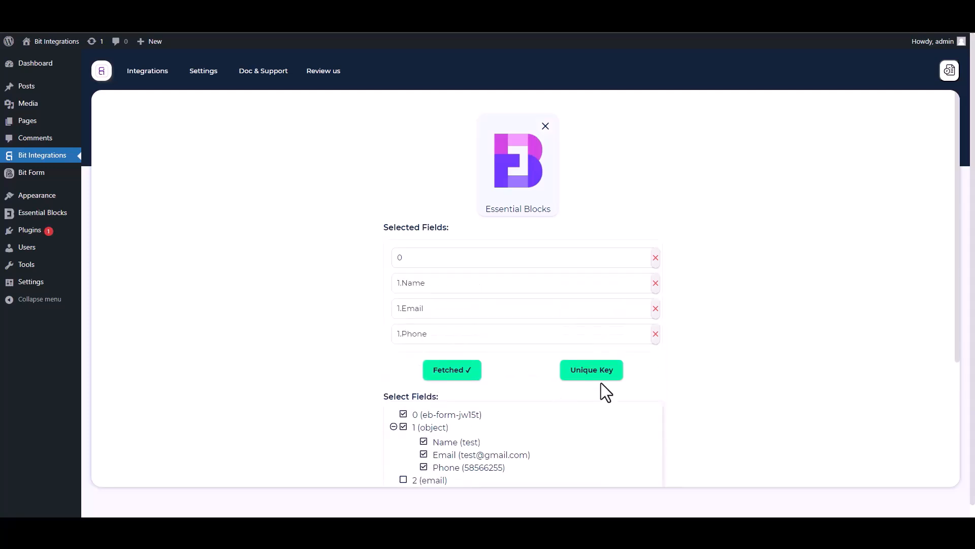
Set 0 as the unique primary key.
drag(957, 328, 958, 397)
click(594, 275)
click(480, 279)
click(406, 302)
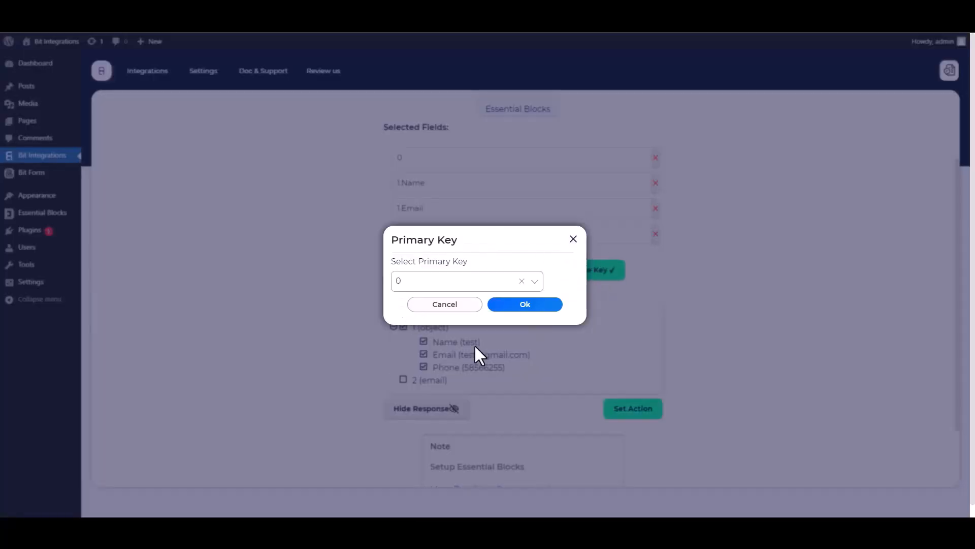
click(525, 305)
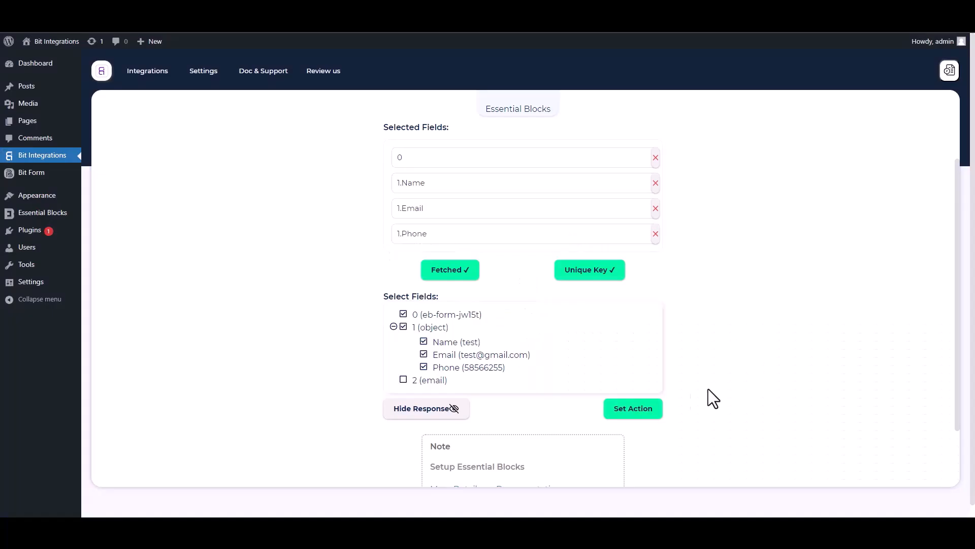
Choose Hubspot as the action app (searching 'hubs') and review its access-token instructions.
click(658, 411)
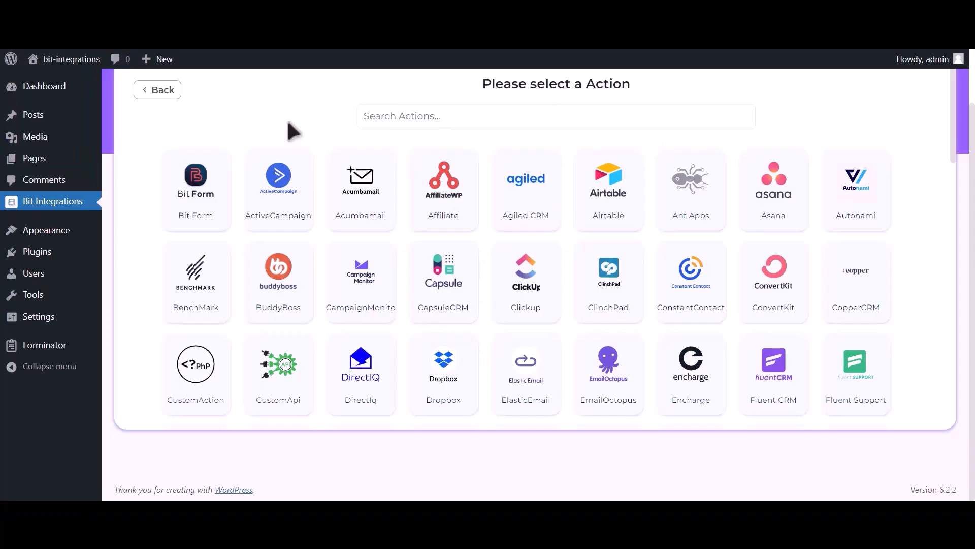
click(476, 116)
text(hubspot)
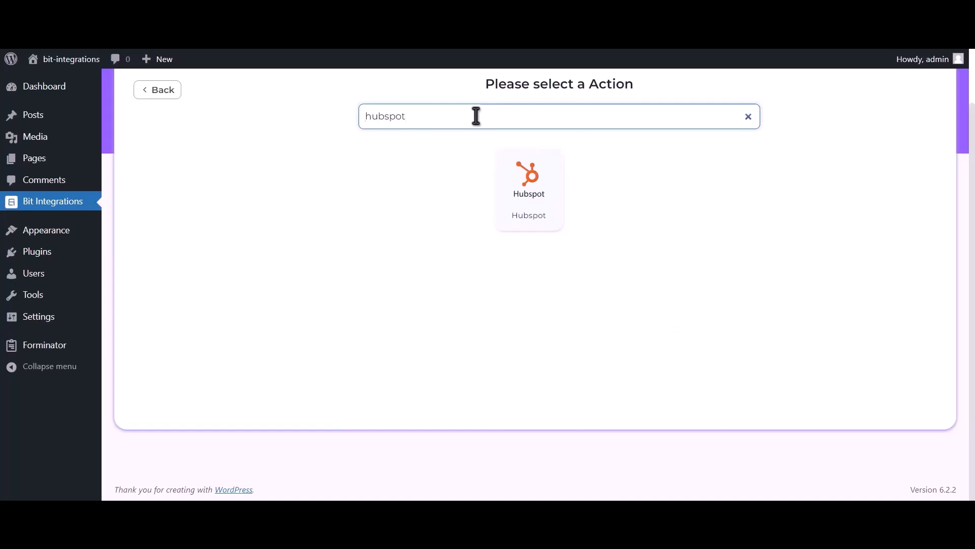
click(535, 202)
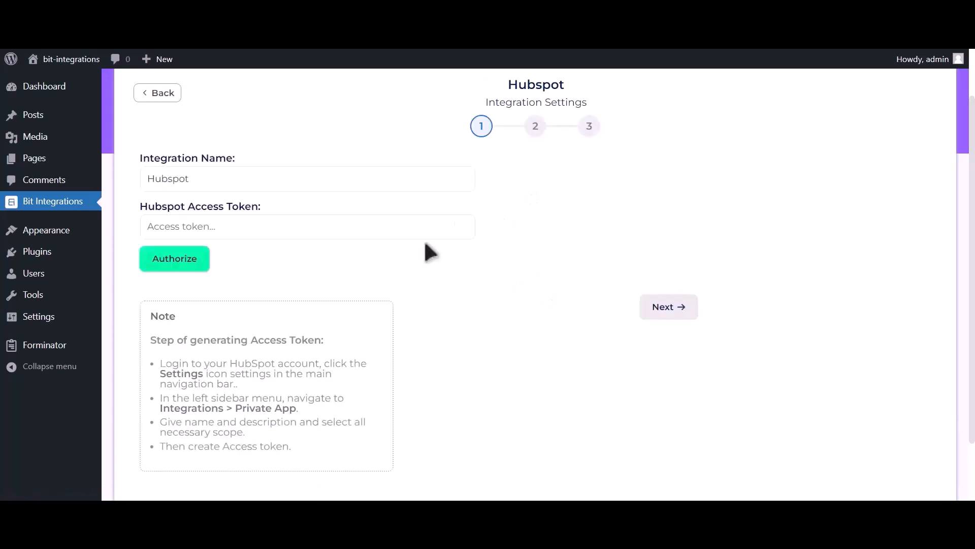
drag(149, 339, 327, 468)
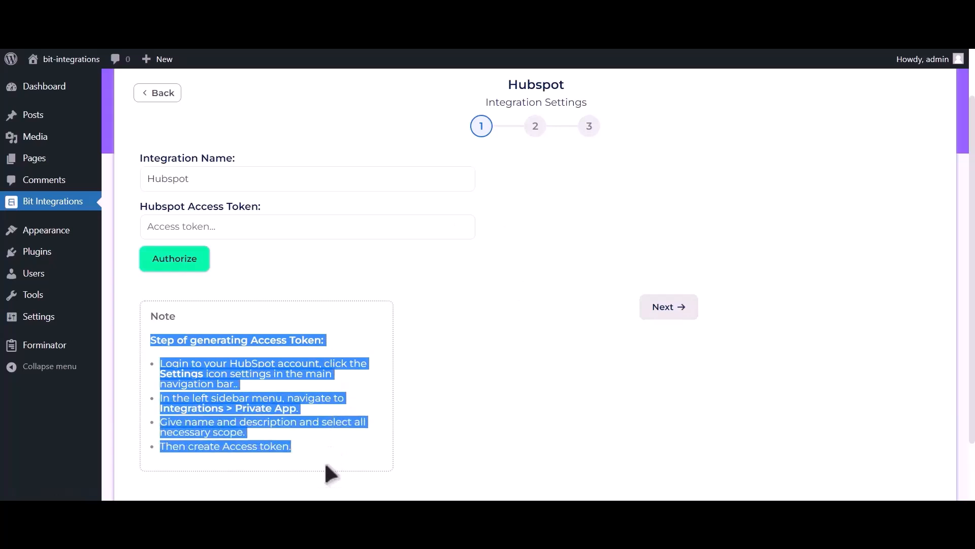
click(329, 338)
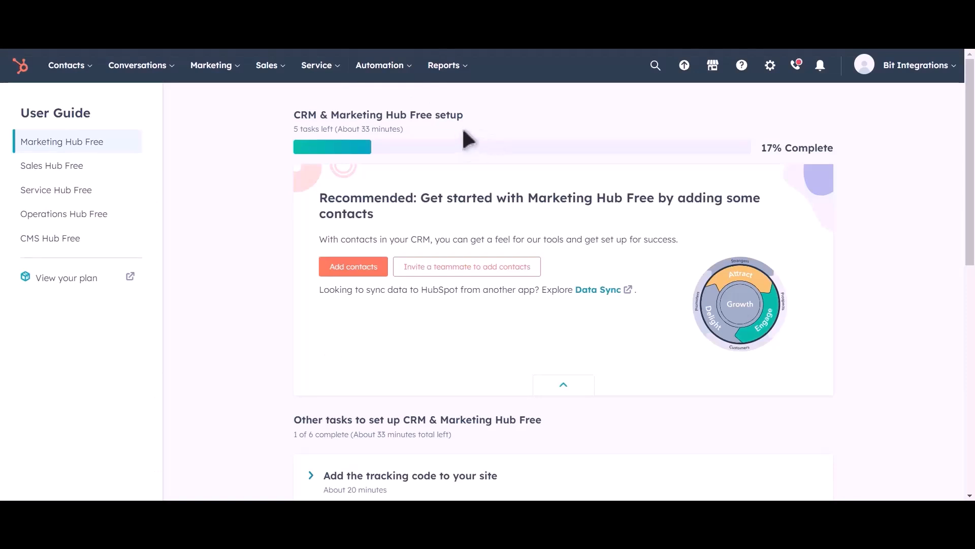
Go to Settings > Integrations > Private Apps in HubSpot.
click(771, 66)
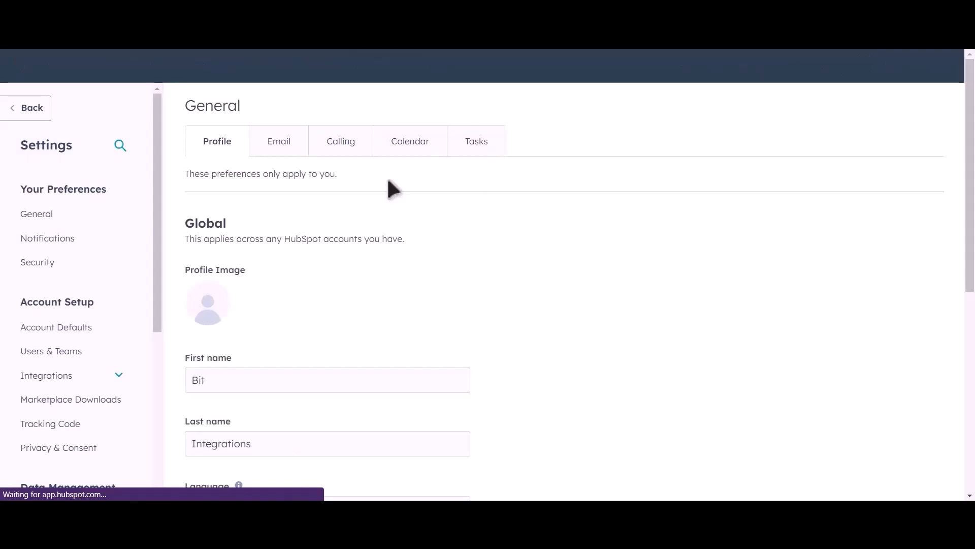
click(74, 380)
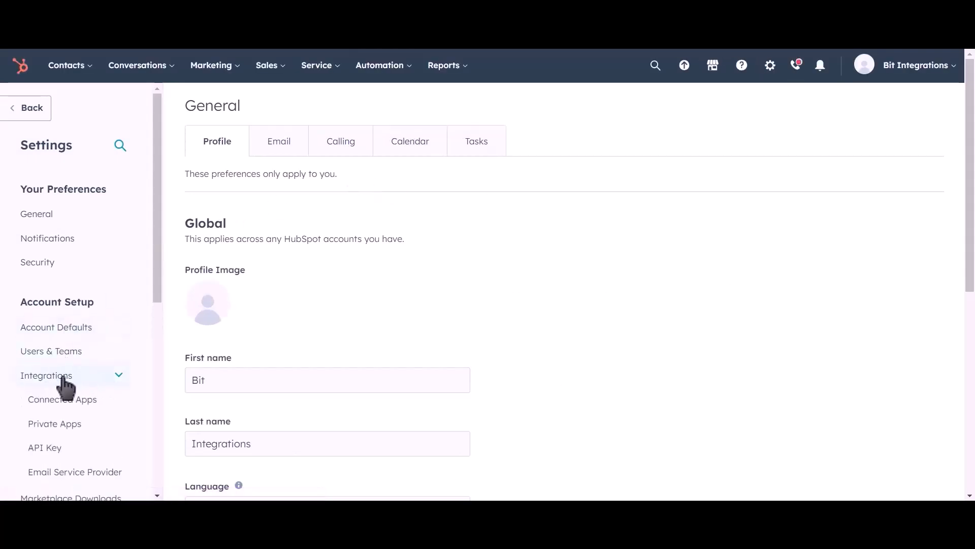
click(100, 432)
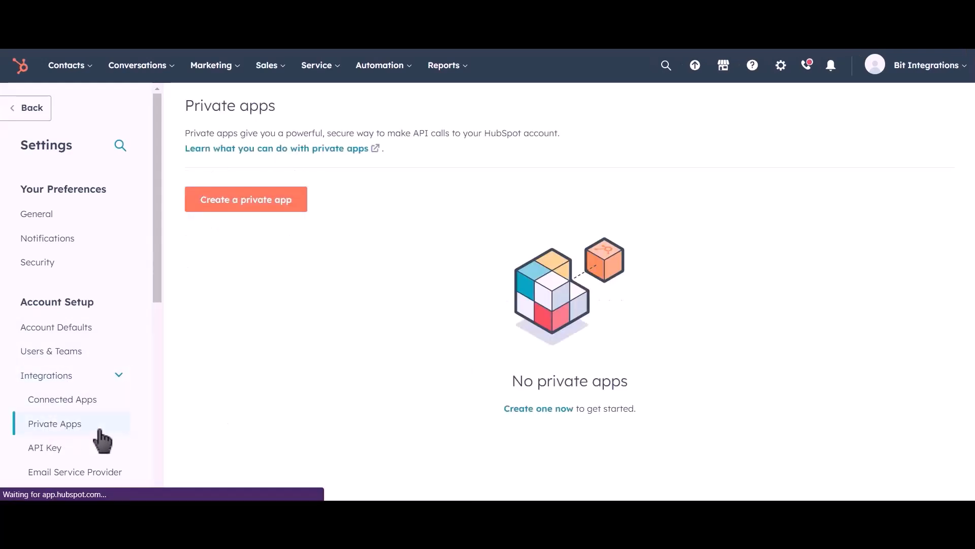
Create a new private app named 'Bit Integrations' and go to its Scopes settings.
click(267, 208)
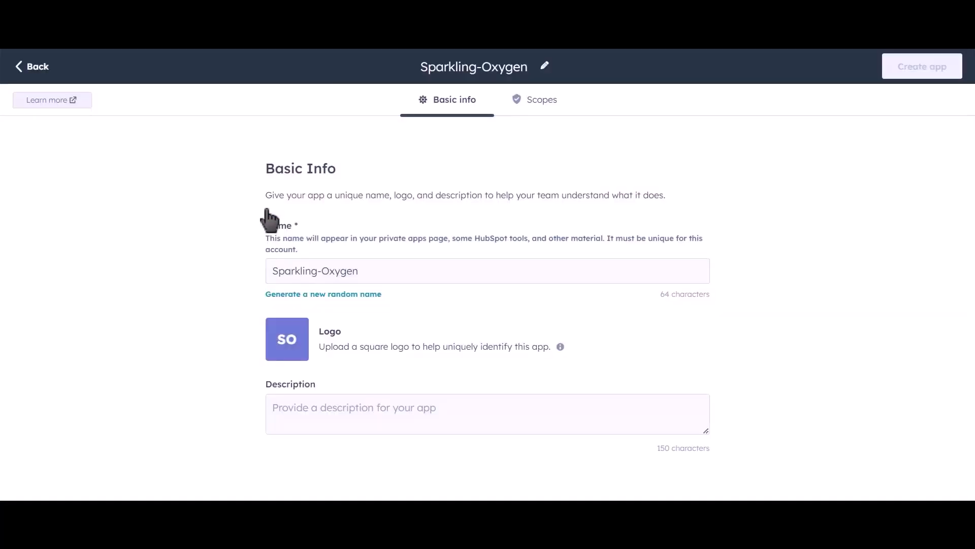
drag(378, 266, 258, 271)
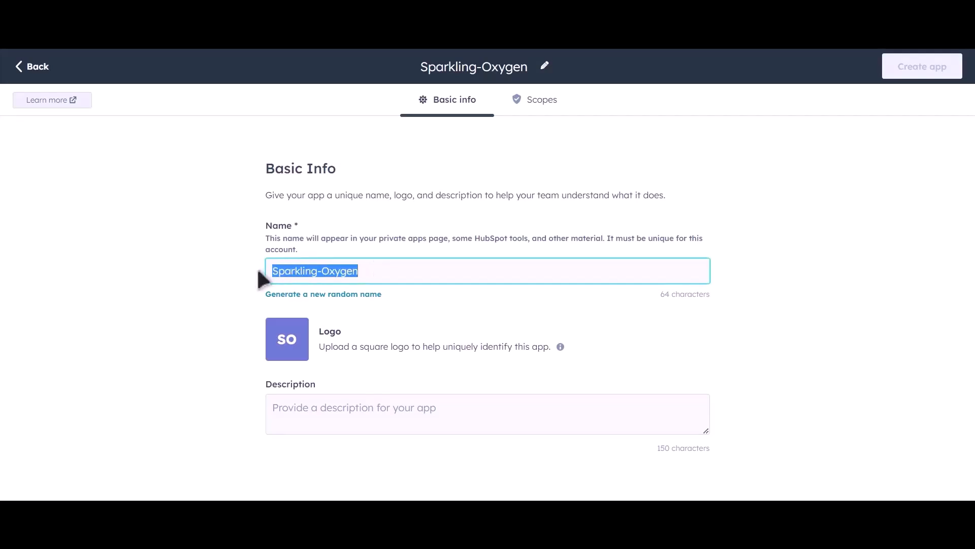
text(Bit)
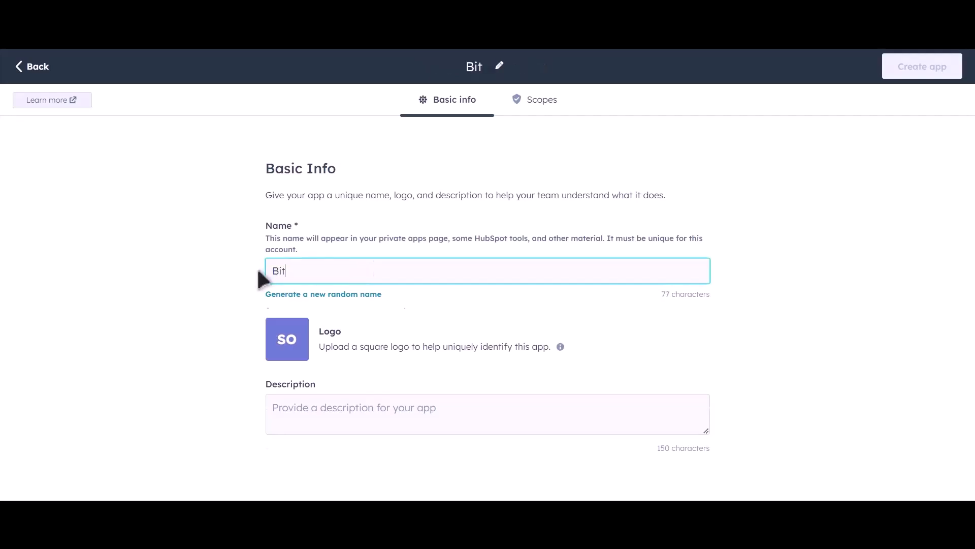
text( Inte)
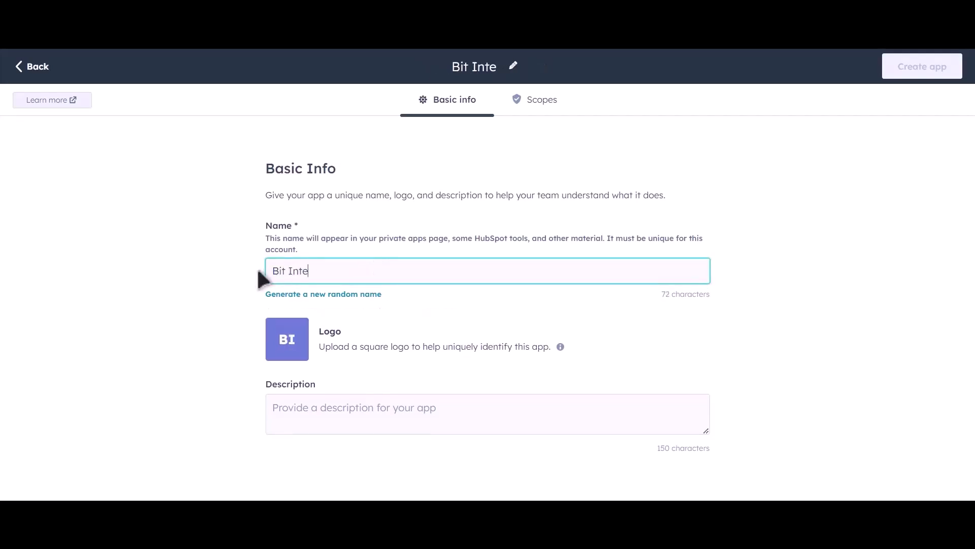
text(grations)
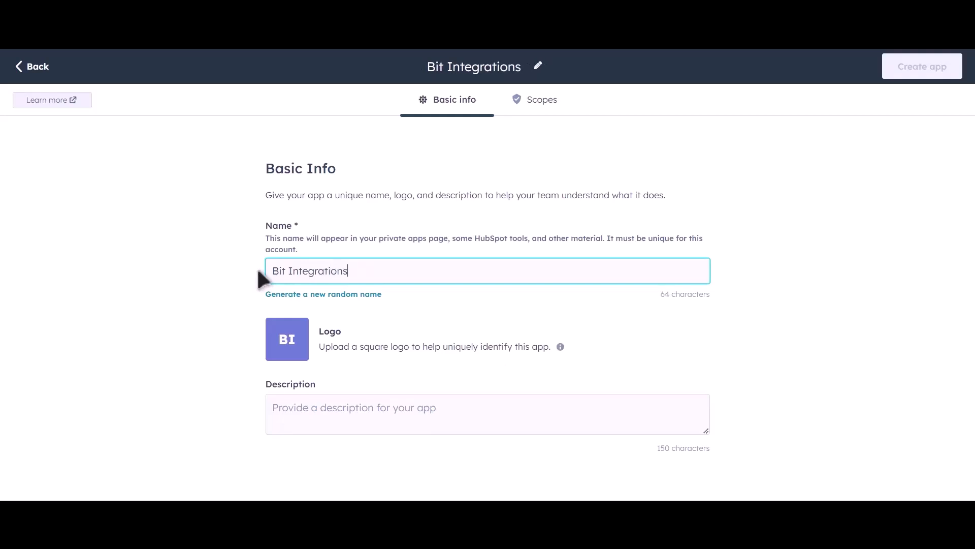
click(542, 100)
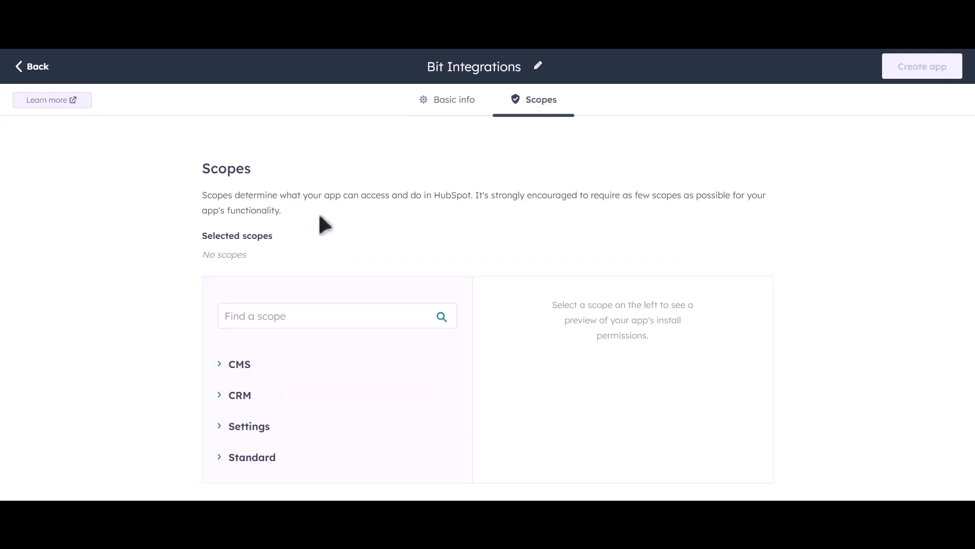
Under CRM, grant read access to crm.lists and the CRM objects and schemas scopes.
click(220, 399)
scroll(433, 353, down, 4)
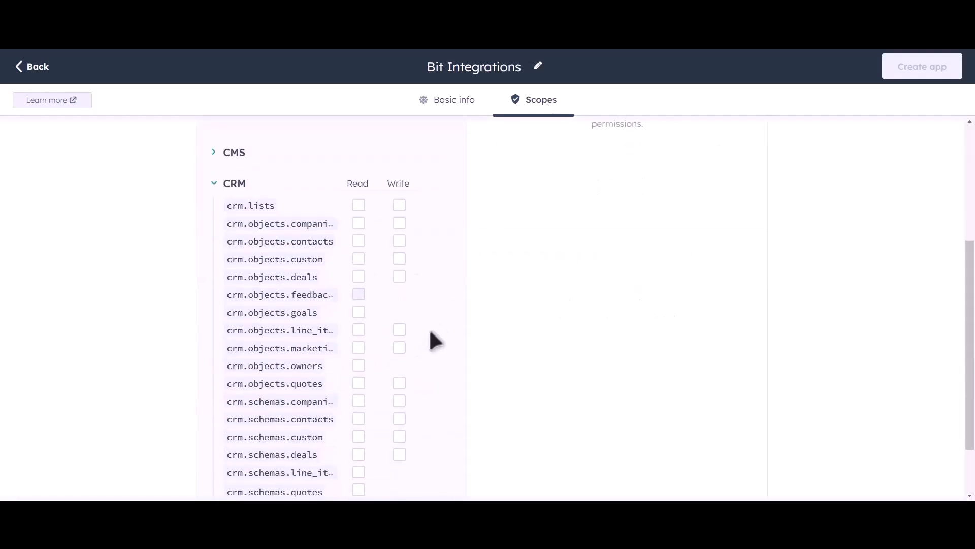
scroll(458, 288, down, 2)
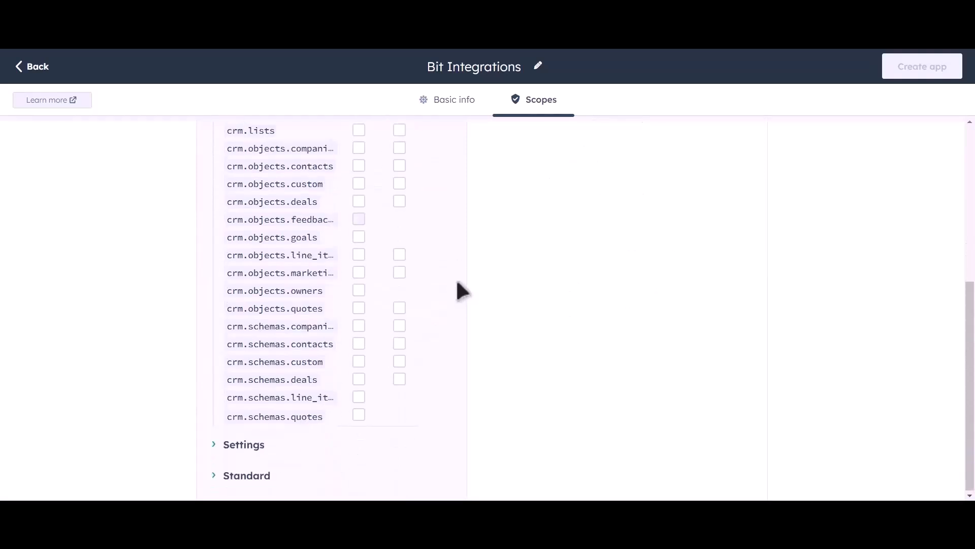
scroll(437, 239, up, 2)
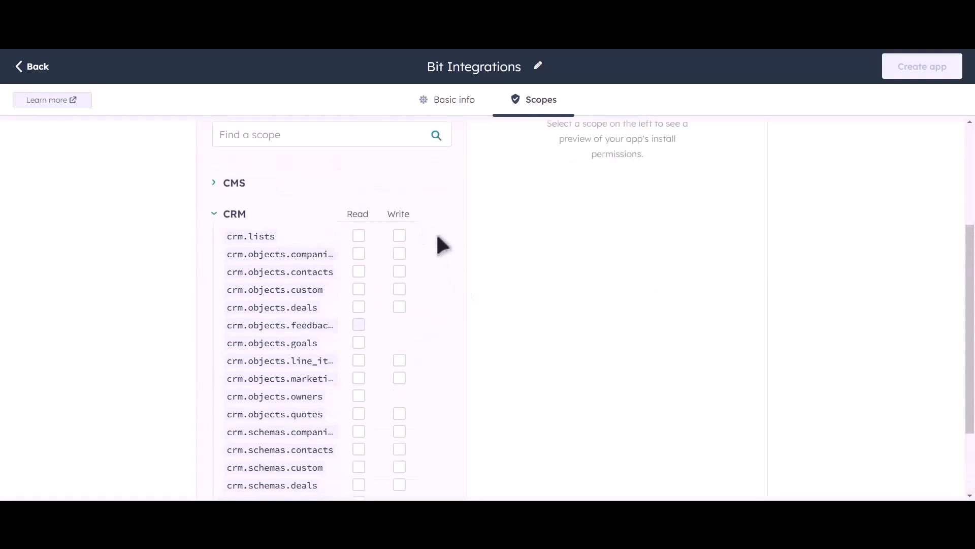
click(359, 236)
click(359, 254)
click(359, 271)
click(359, 289)
click(358, 307)
click(358, 342)
click(358, 360)
click(359, 378)
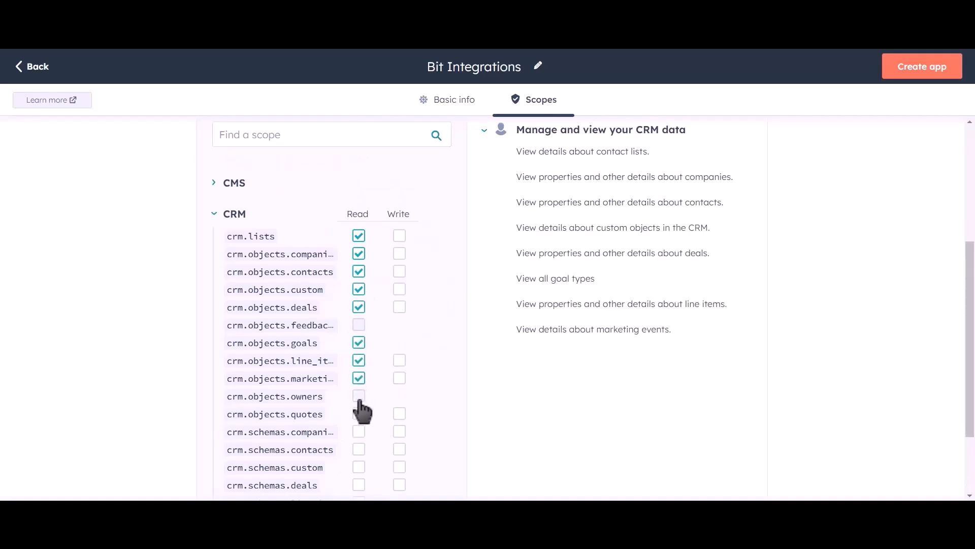
click(359, 396)
click(359, 414)
click(359, 431)
click(359, 449)
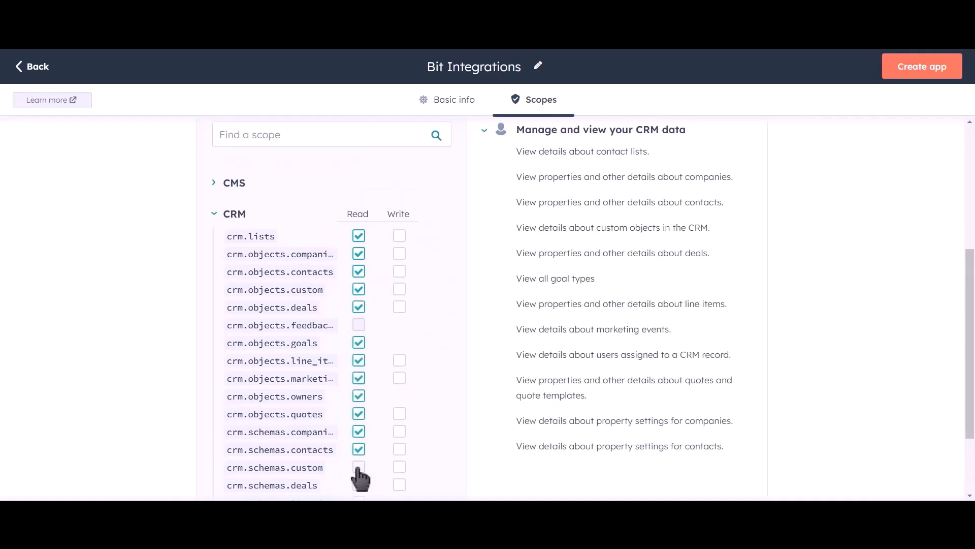
click(359, 467)
click(359, 485)
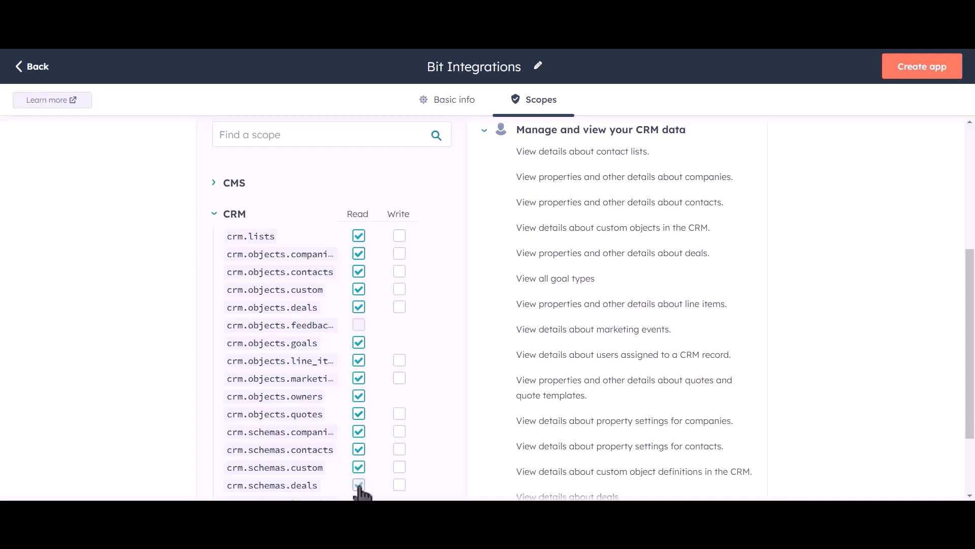
Grant write access to crm.lists and the companies, contacts, custom, deals, line items, quotes objects and schemas.
click(400, 235)
click(400, 253)
click(399, 271)
click(399, 289)
click(399, 306)
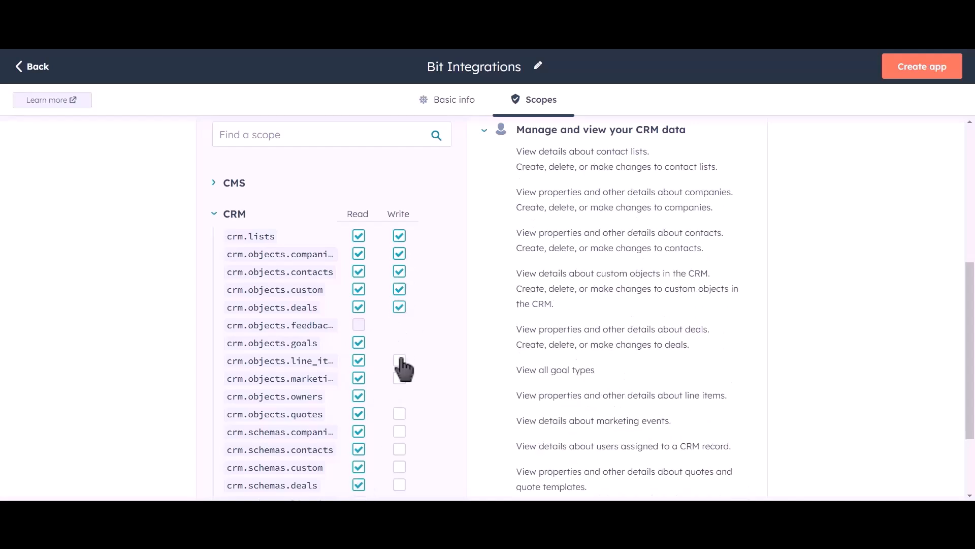
click(399, 361)
click(399, 378)
click(400, 414)
click(399, 432)
click(399, 449)
click(400, 467)
click(399, 485)
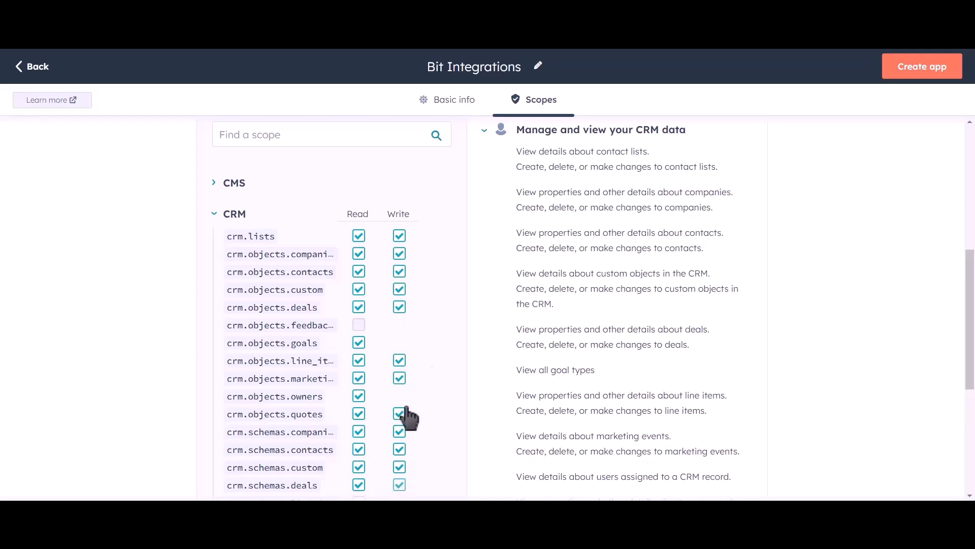
Also grant read access to crm.schemas.line_items and crm.schemas.quotes.
scroll(424, 320, down, 2)
click(359, 397)
click(359, 415)
scroll(456, 322, up, 5)
scroll(455, 322, up, 1)
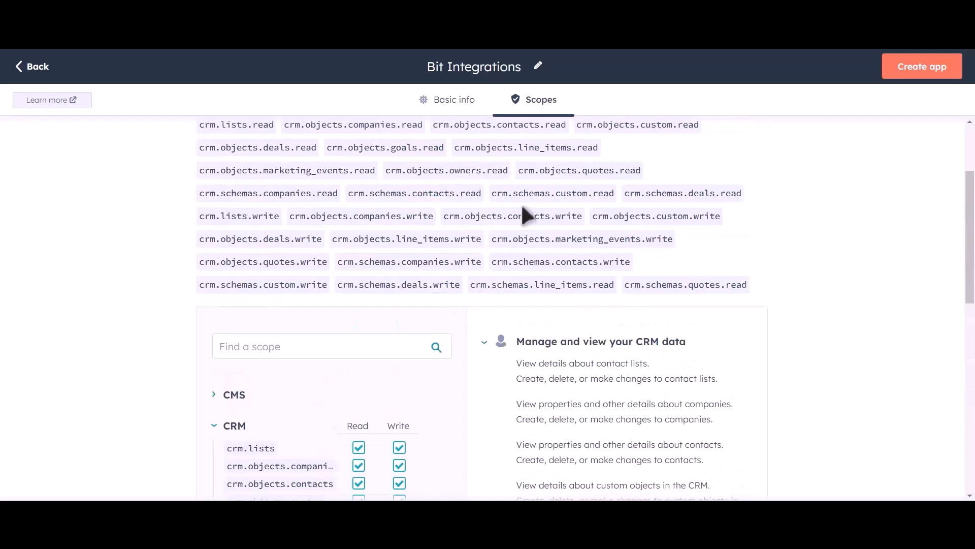
Create the Bit Integrations app, then reveal and copy its access token.
click(924, 79)
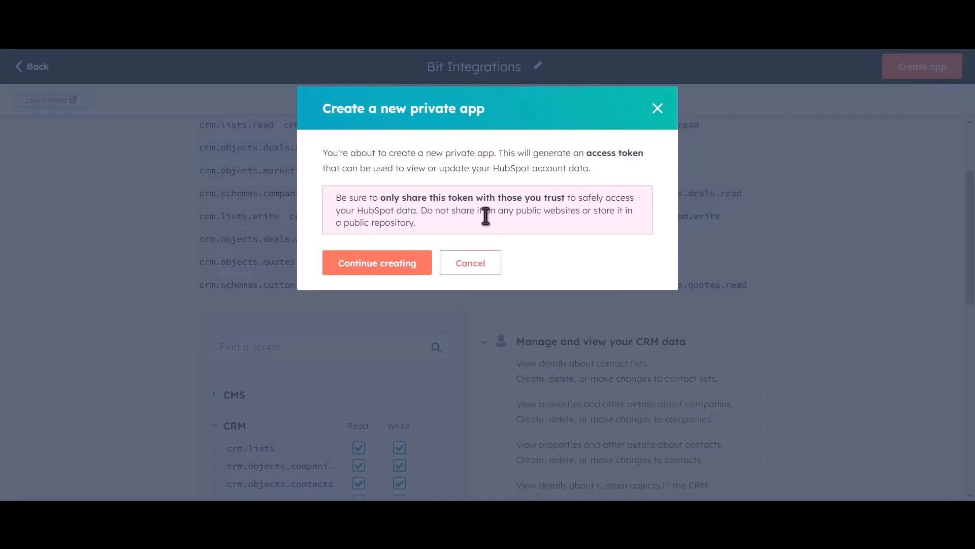
click(396, 272)
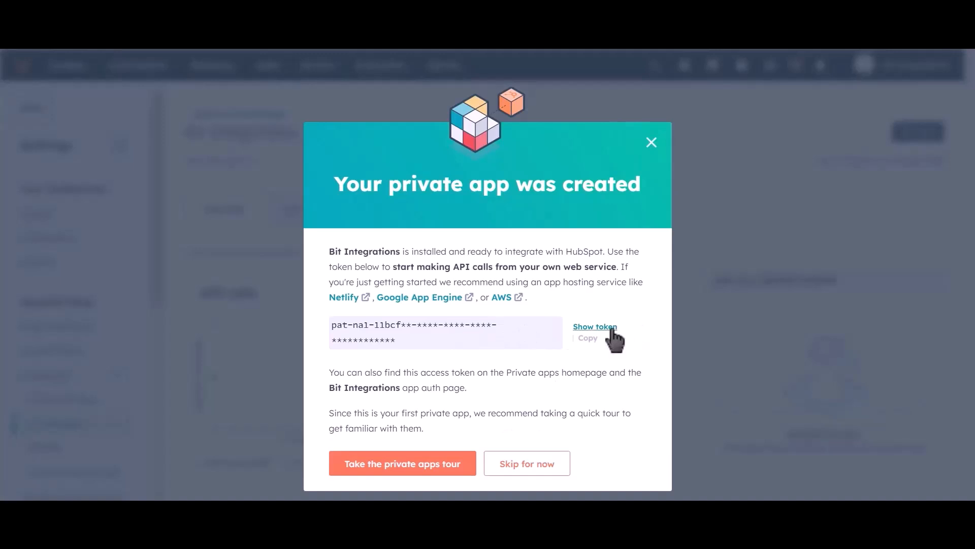
click(581, 328)
click(592, 339)
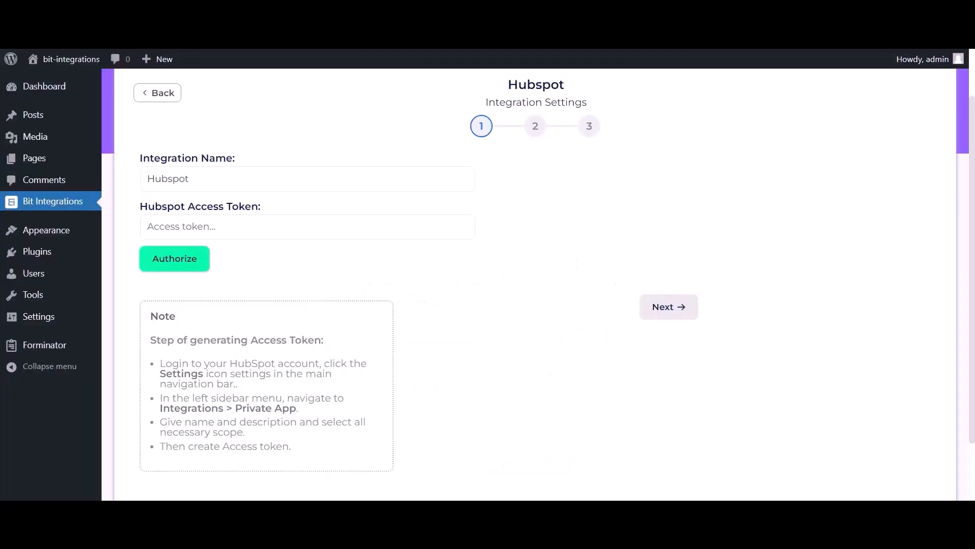
Paste the copied token into Hubspot Access Token, authorize, and proceed to the action step.
click(246, 231)
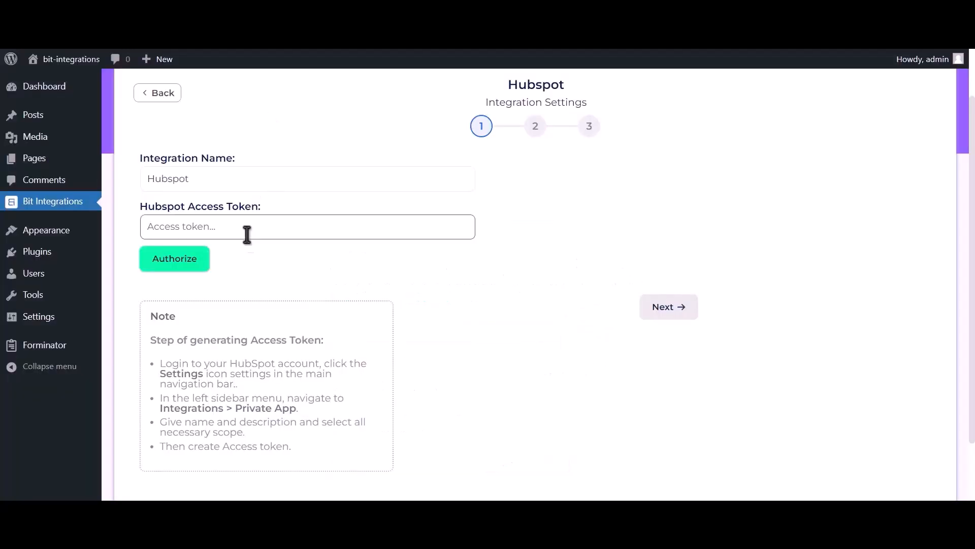
key(ctrl+v)
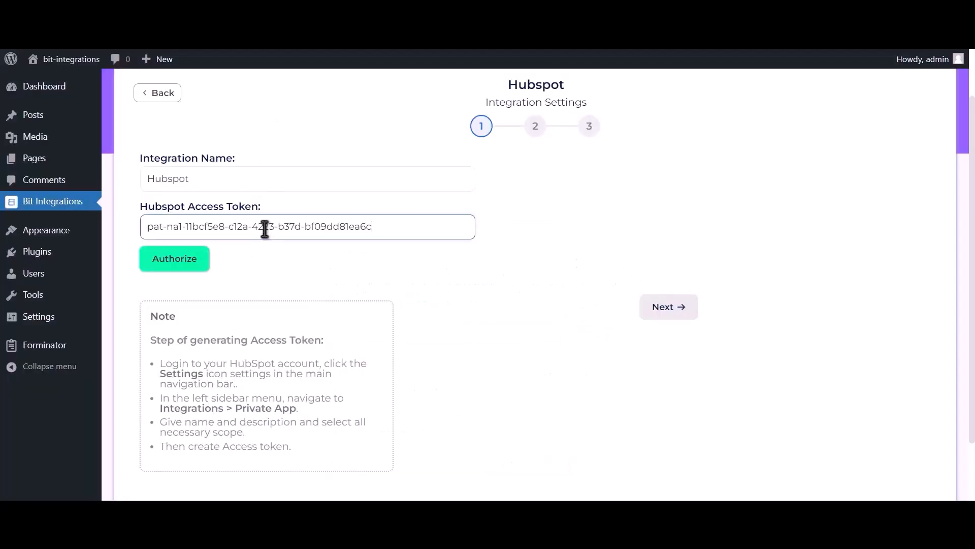
click(189, 266)
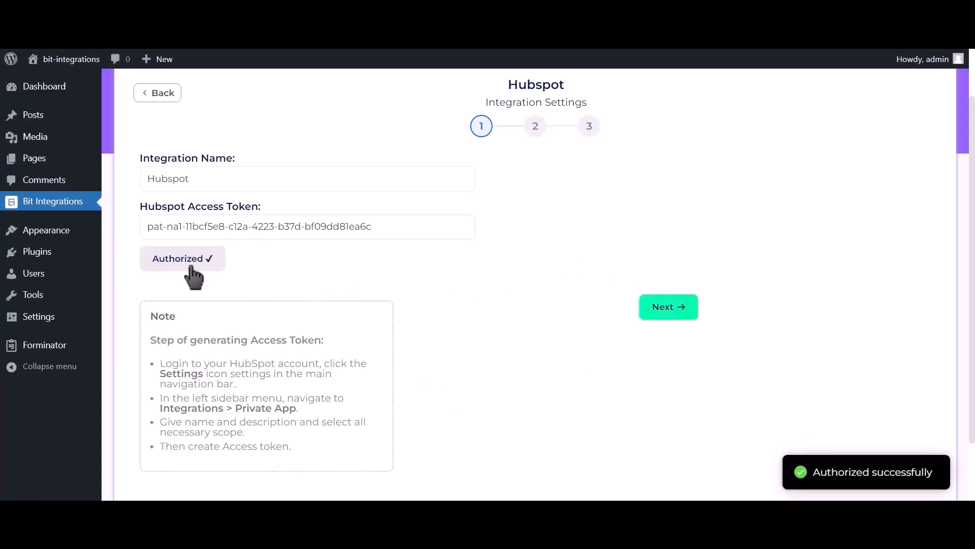
drag(811, 472, 944, 479)
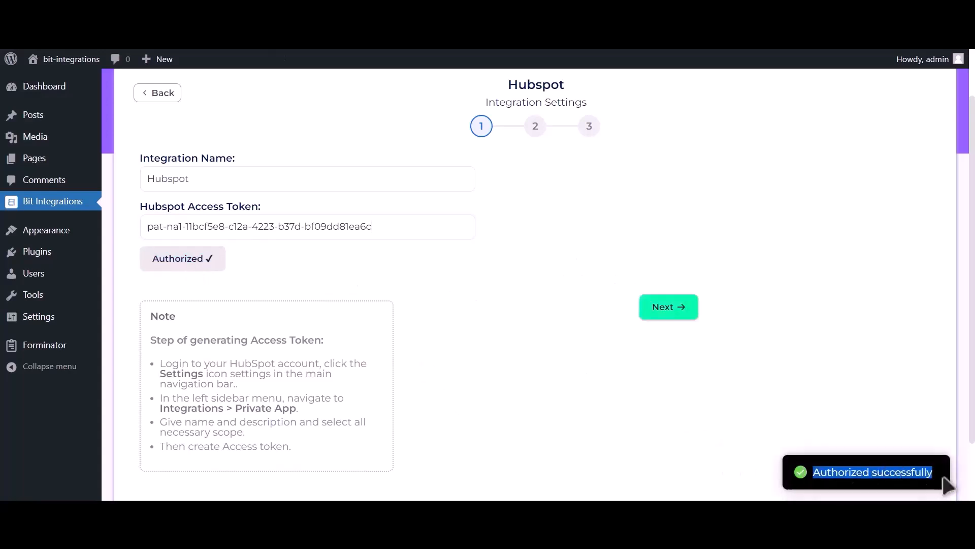
click(680, 314)
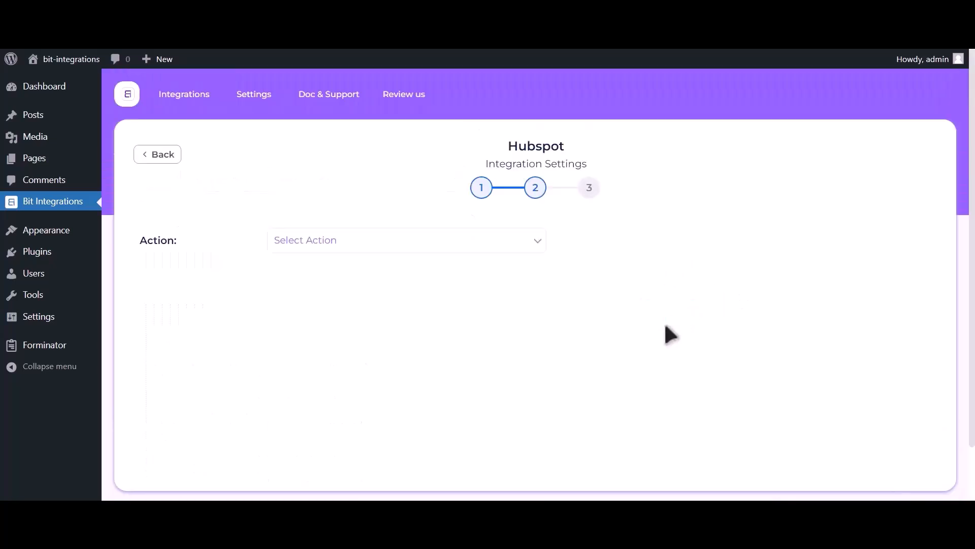
Set the action to Create Contact and map Email Address-1 to Email.
click(491, 247)
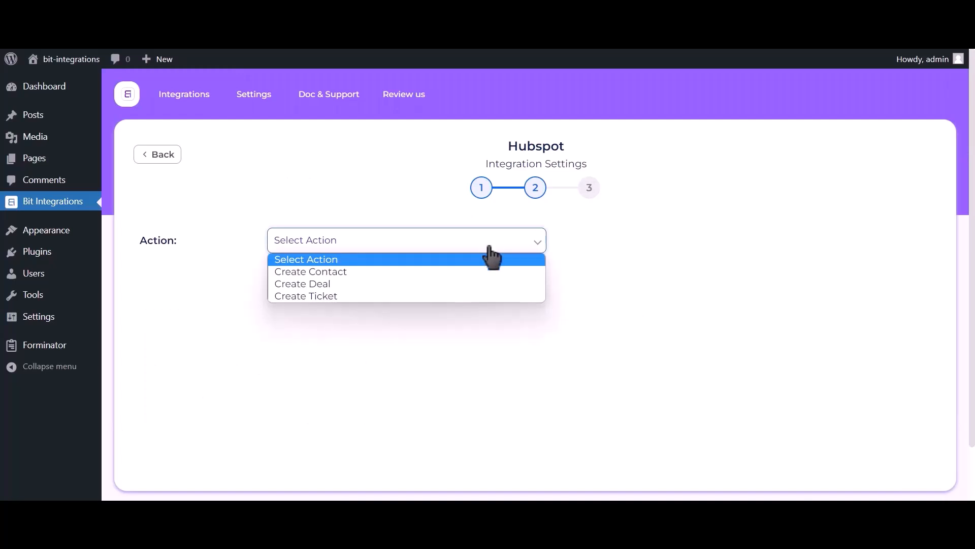
click(458, 272)
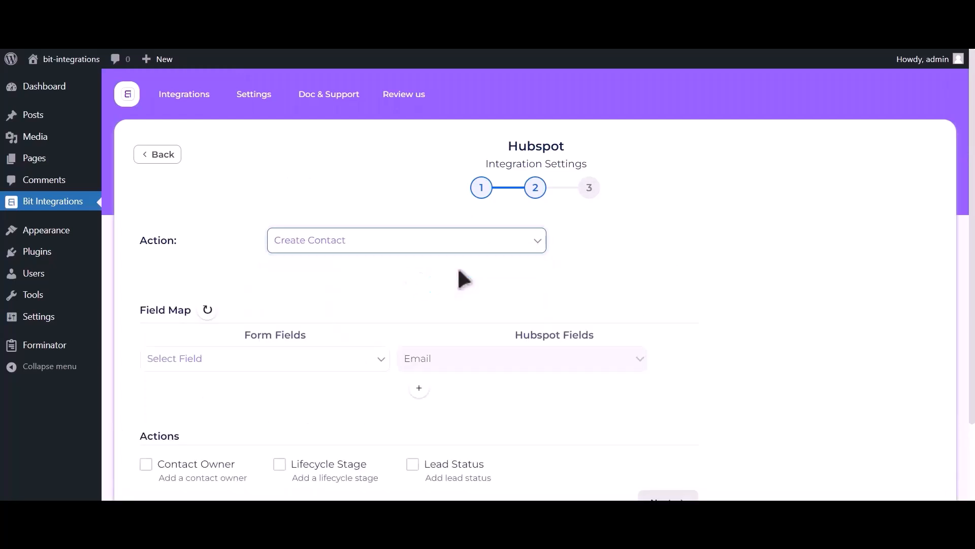
click(208, 359)
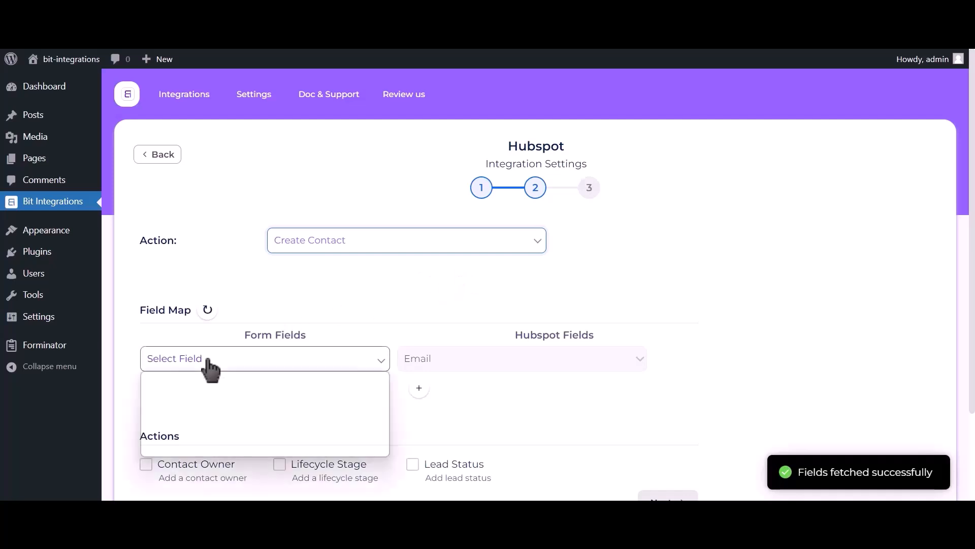
click(205, 409)
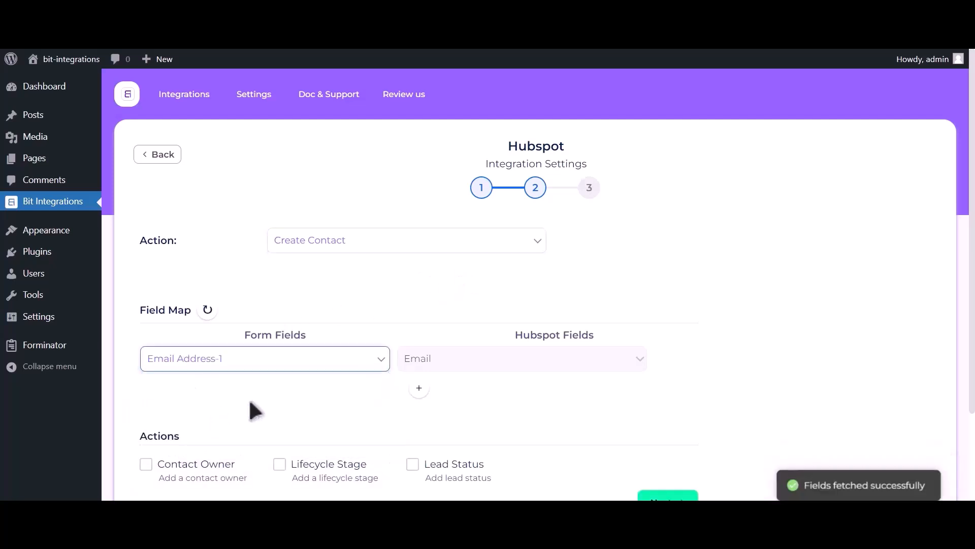
Add a field-map row mapping Name-1 to First Name.
click(418, 388)
click(256, 392)
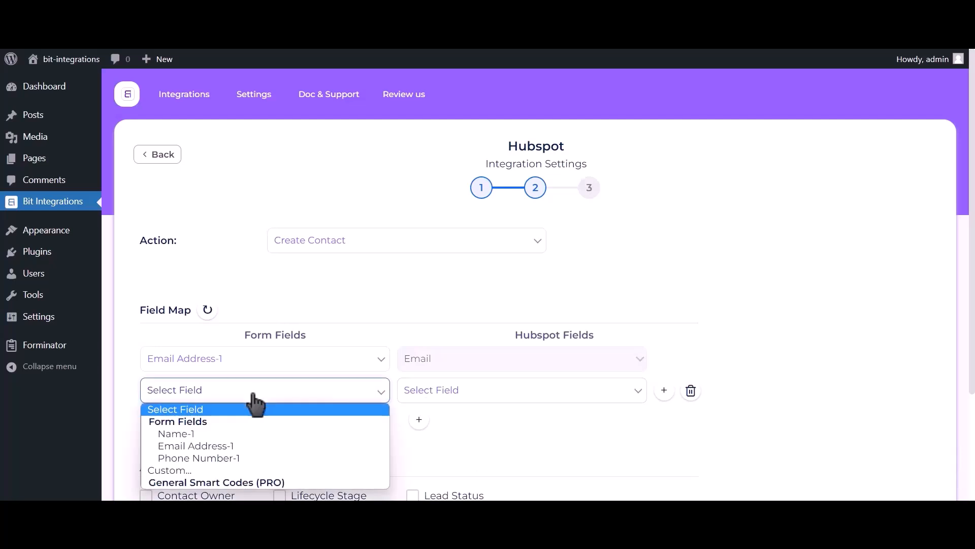
click(213, 435)
click(510, 393)
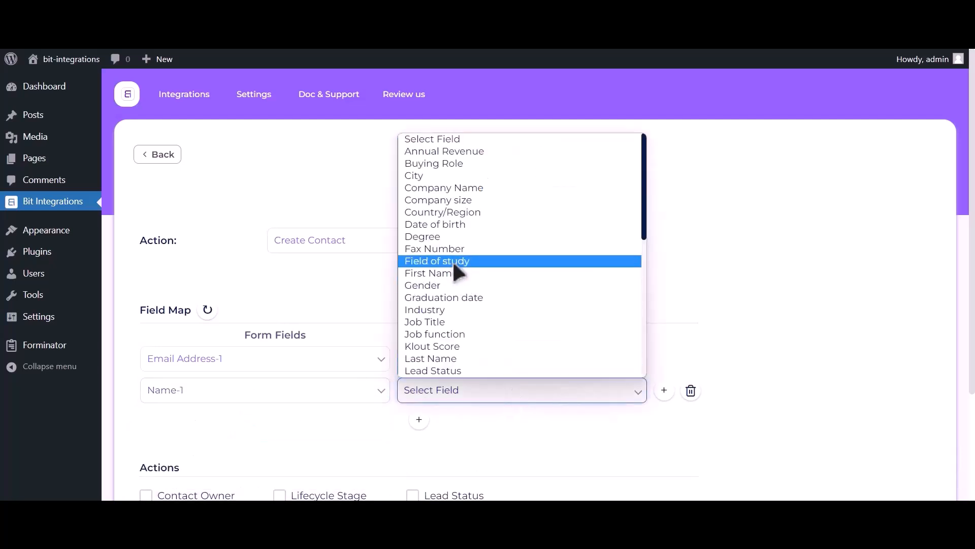
click(448, 273)
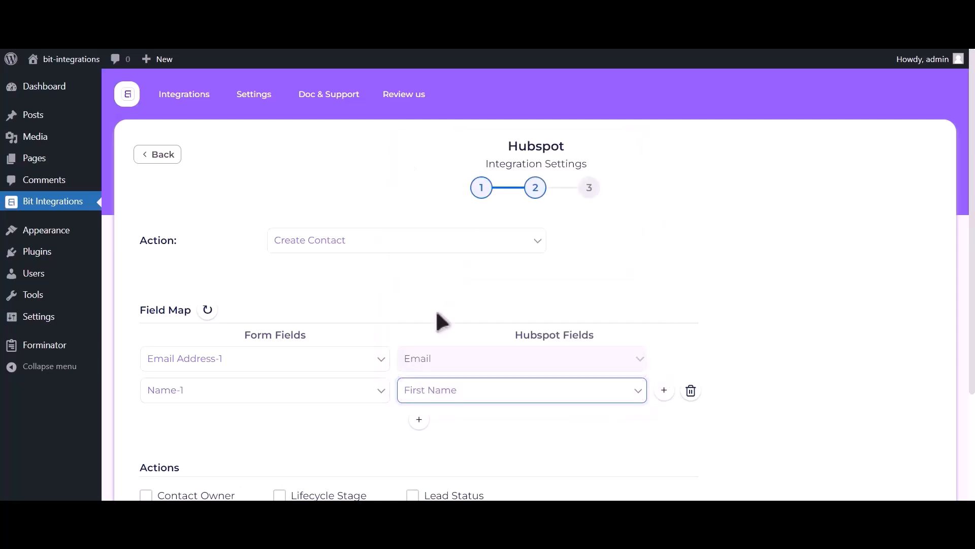
Add a row mapping Phone Number-1 to Phone Number and proceed to the final step.
click(418, 421)
click(255, 423)
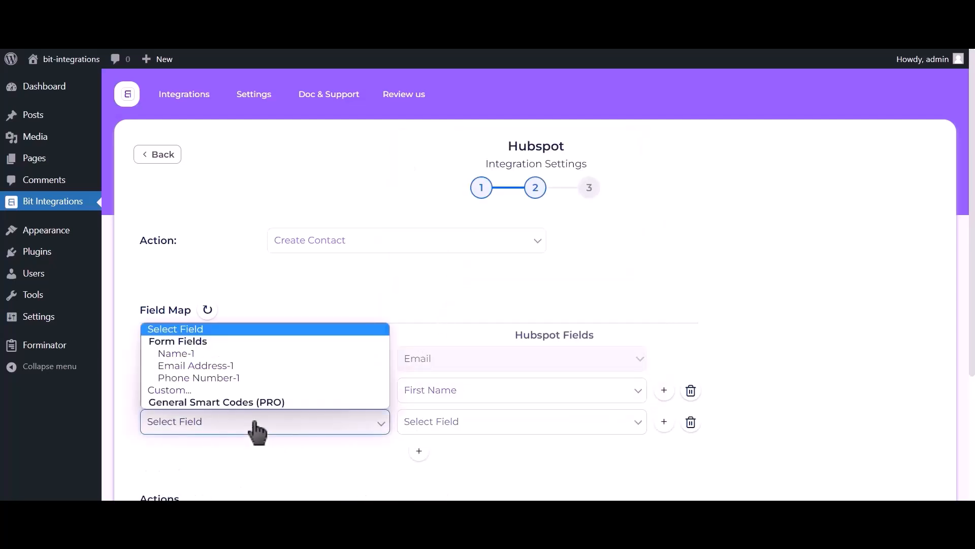
click(238, 377)
click(468, 433)
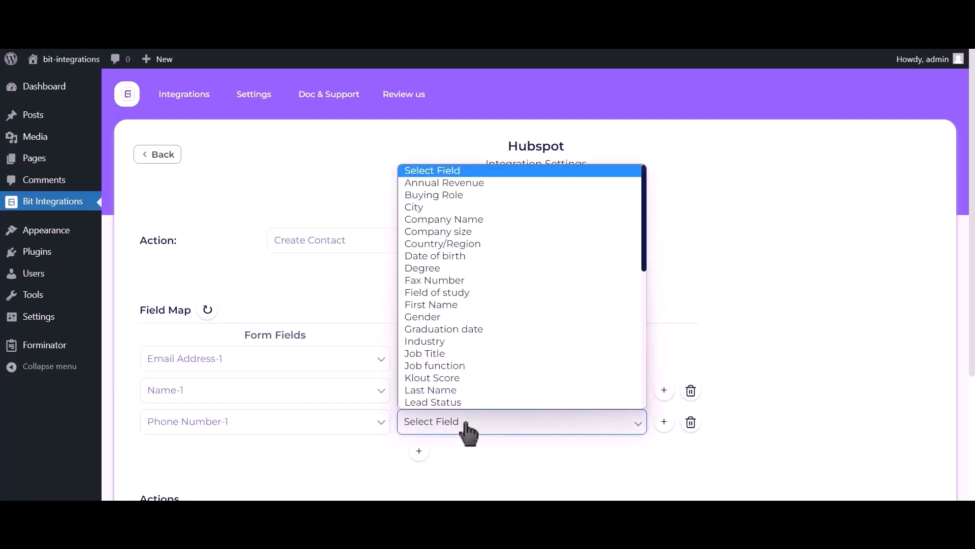
key(p)
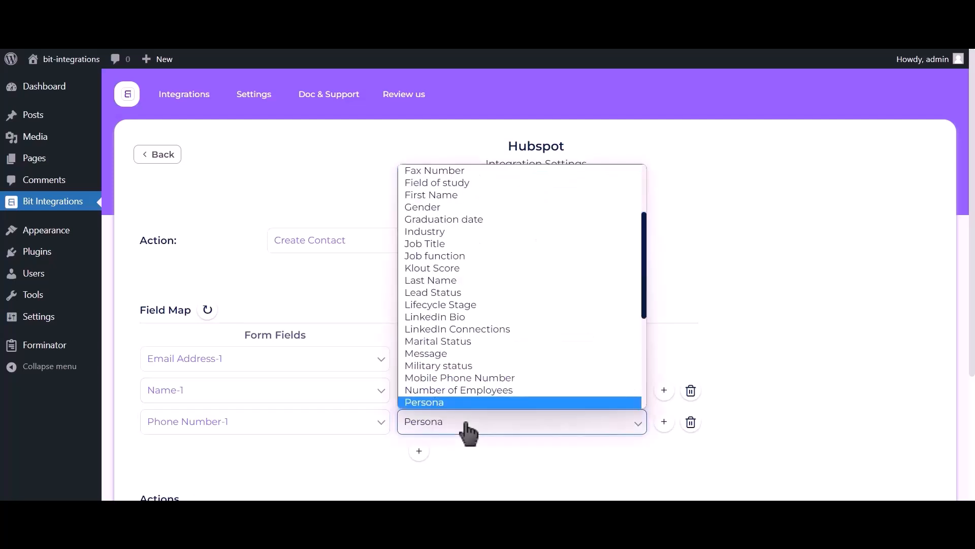
key(Down)
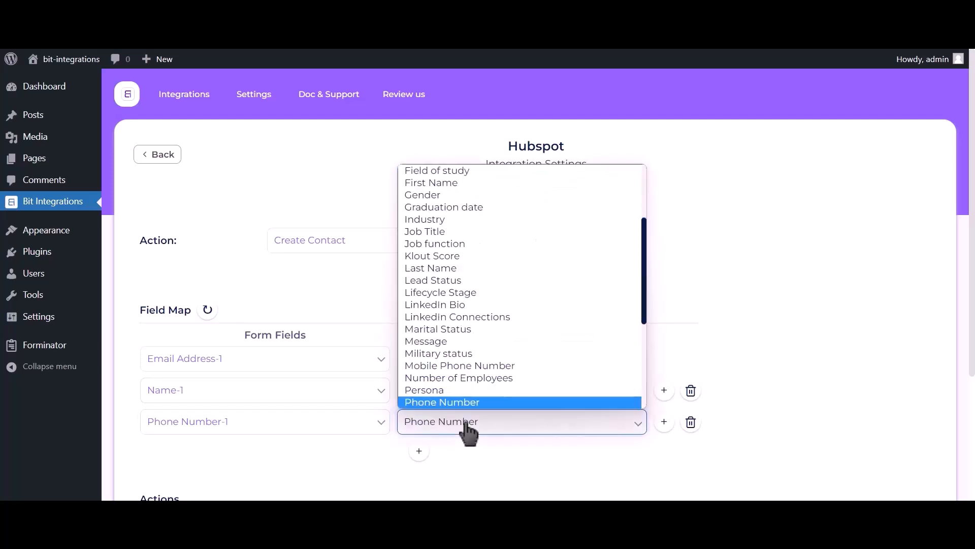
click(462, 400)
scroll(782, 185, down, 3)
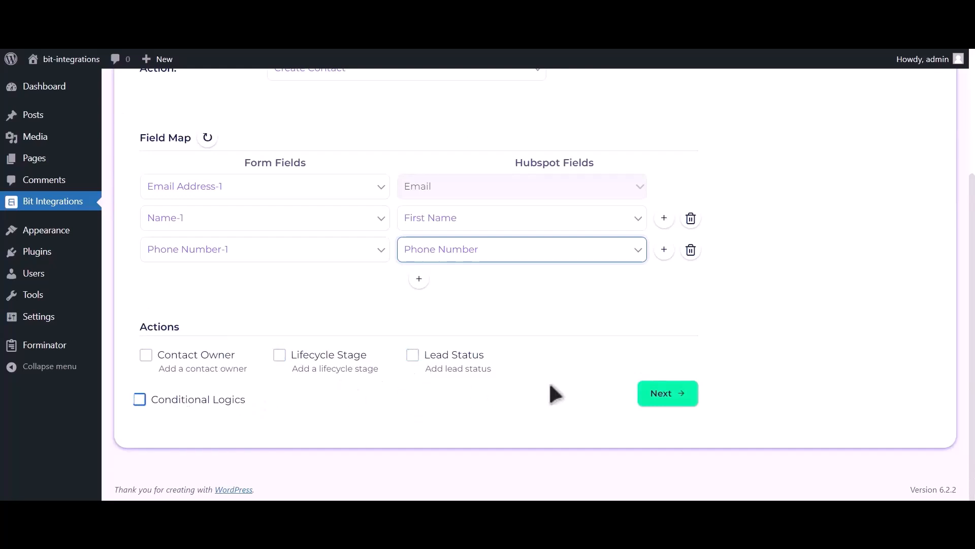
click(672, 399)
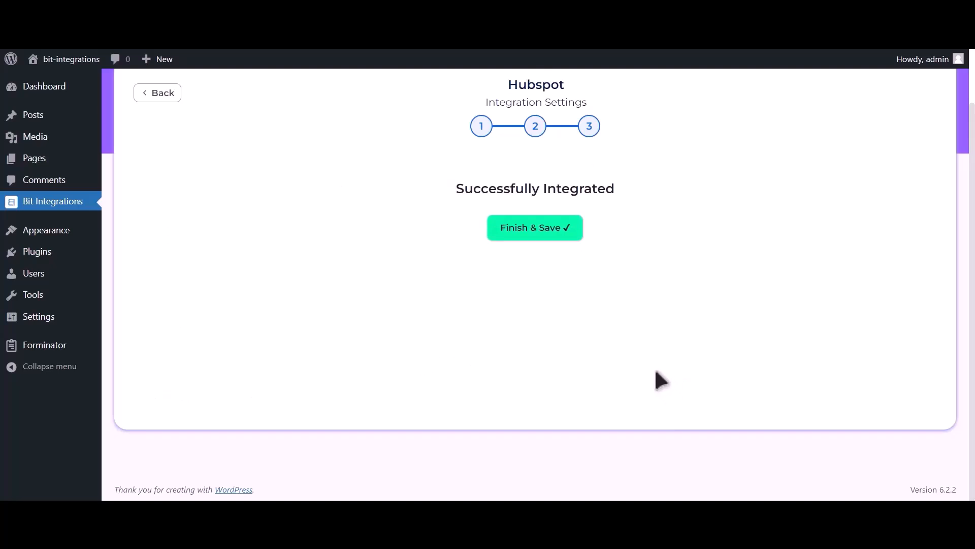
Enter 'Bit Integrations' as the name and a support e-mail address in the form.
click(544, 229)
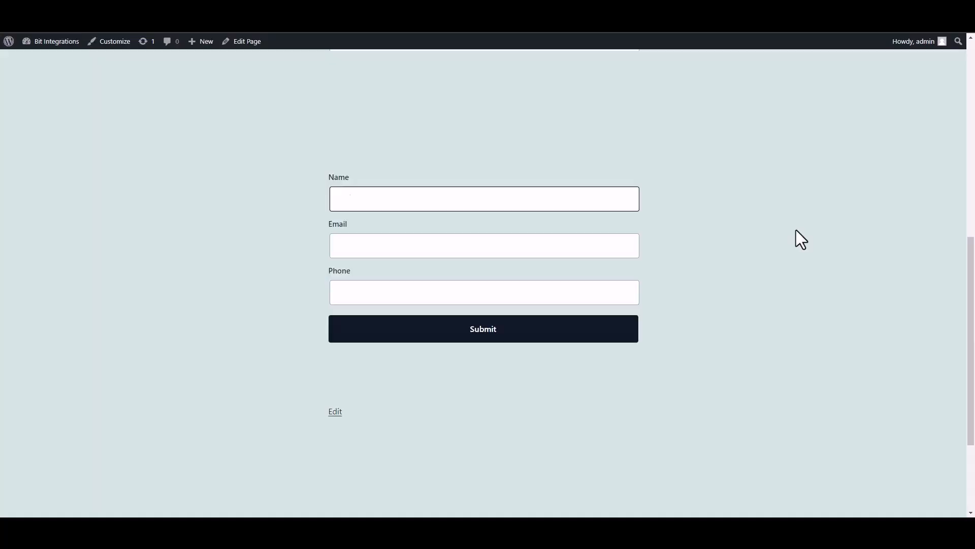
text(Bit INTEGRAT)
key(BackSpace)
key(BackSpace)
key(BackSpace)
key(BackSpace)
key(BackSpace)
key(BackSpace)
text(nter)
text(grat)
text(ions)
click(557, 247)
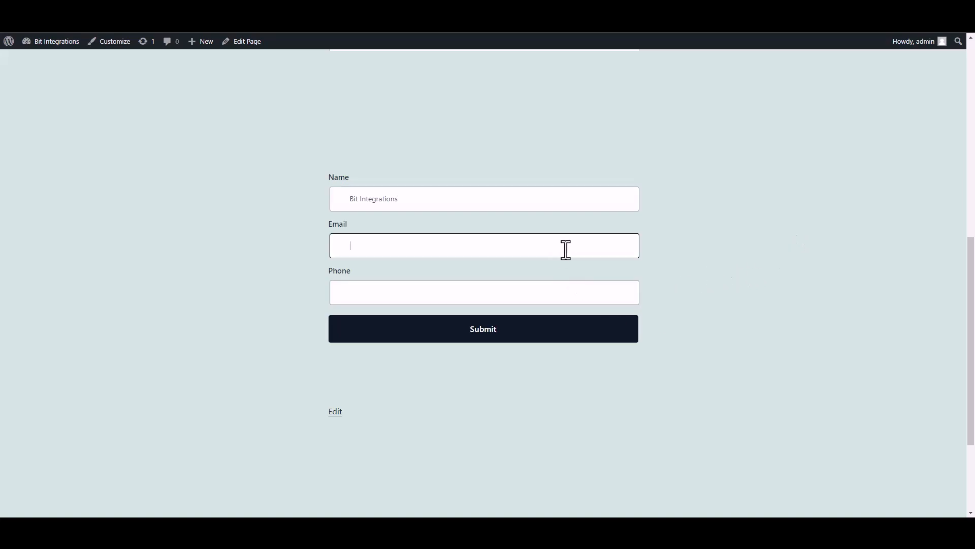
Add a phone number, submit the test entry, and bring up the HubSpot dashboard.
click(604, 299)
text(444555666)
click(616, 334)
drag(317, 373, 540, 379)
click(695, 385)
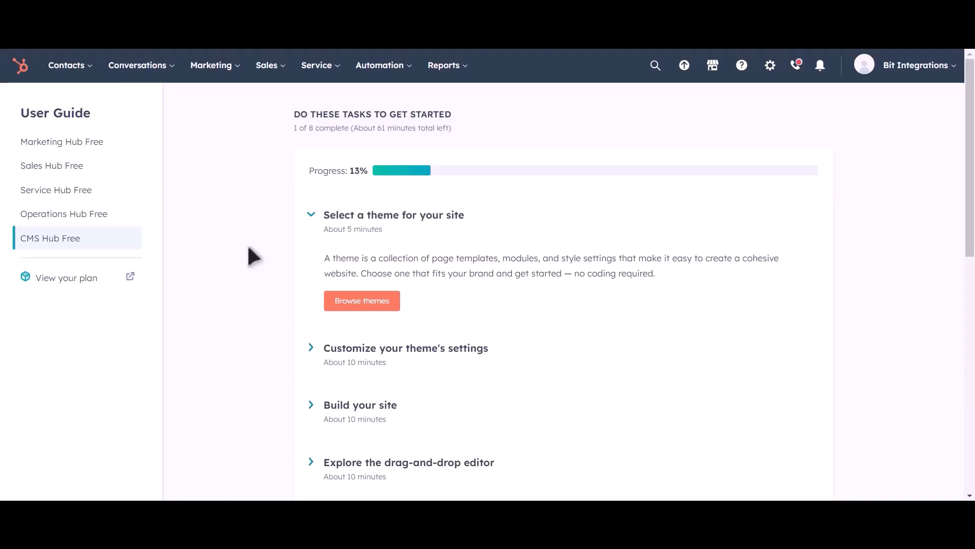
Go to Contacts > Contacts and preview the Bit Integrations contact's e-mail and phone.
click(83, 67)
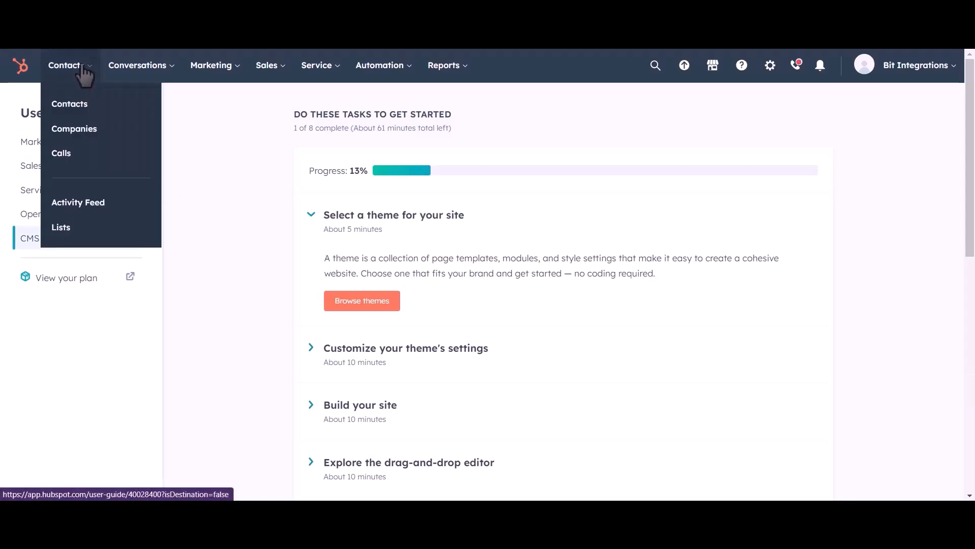
click(77, 107)
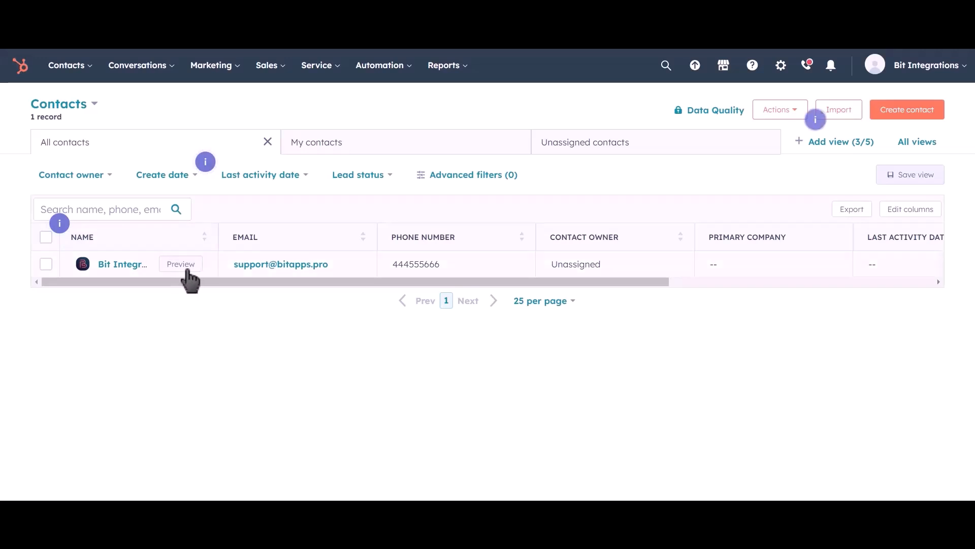
click(190, 270)
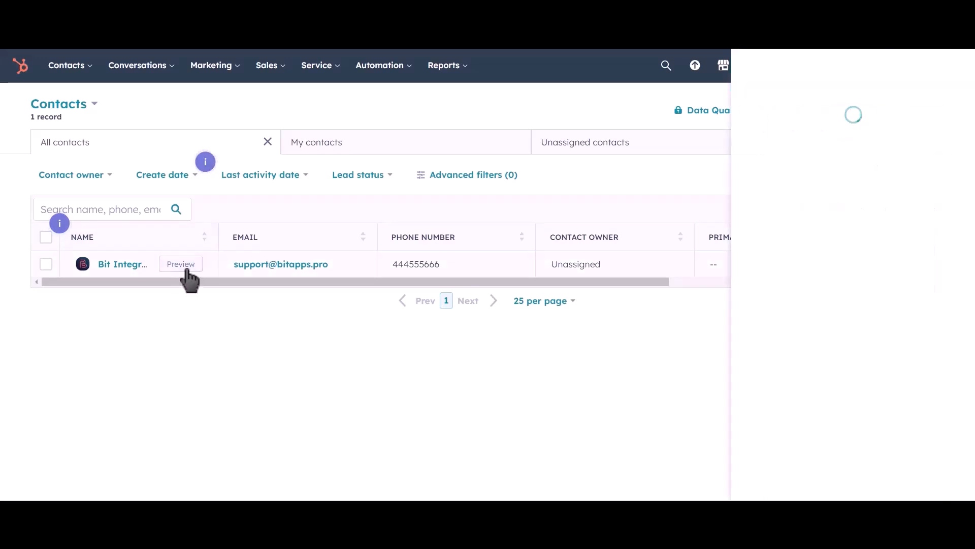